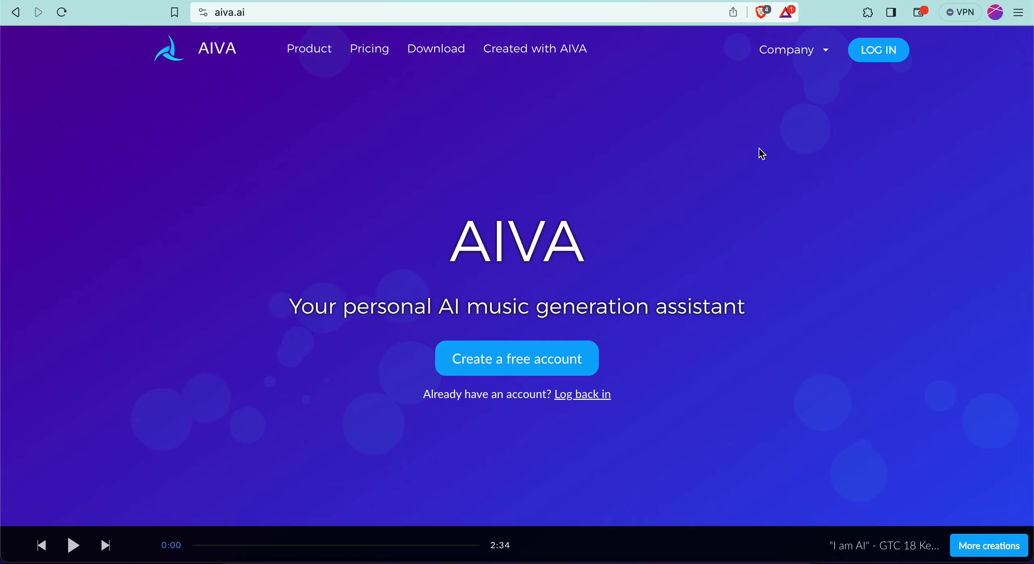
Sign up for a free AIVA account and bring up the 'Create a track' options.
left_click(253, 12)
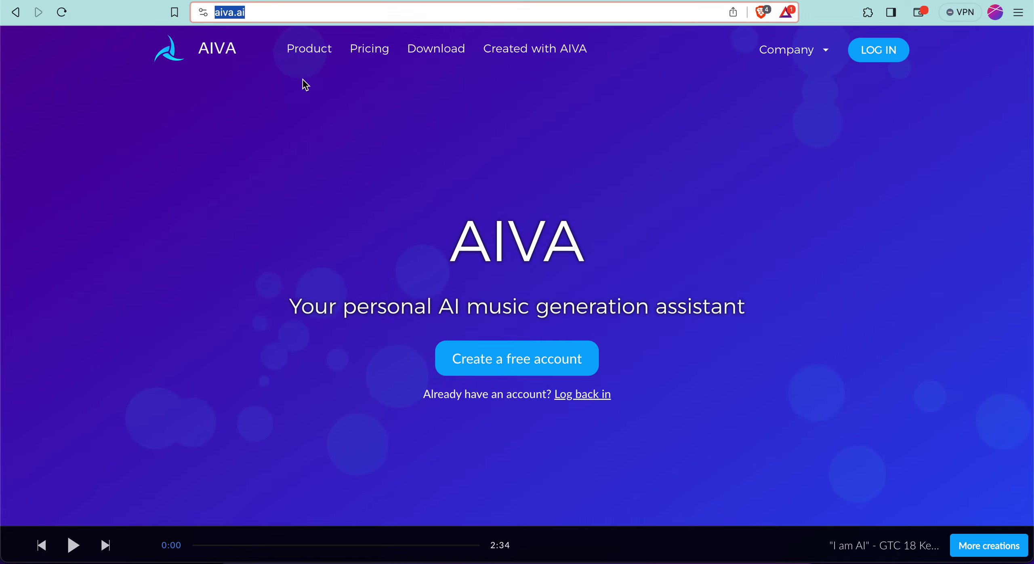
left_click(525, 358)
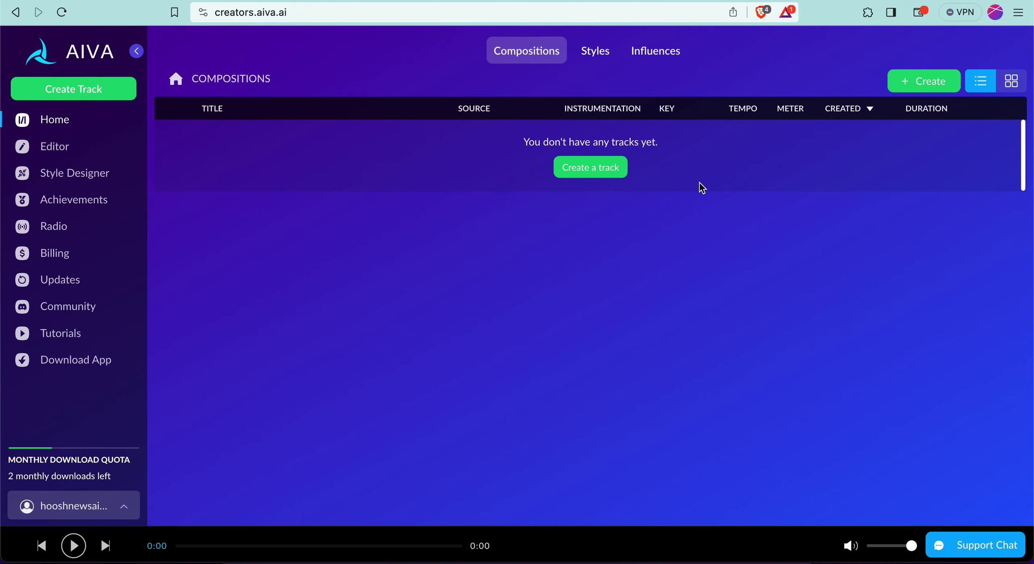
left_click(592, 170)
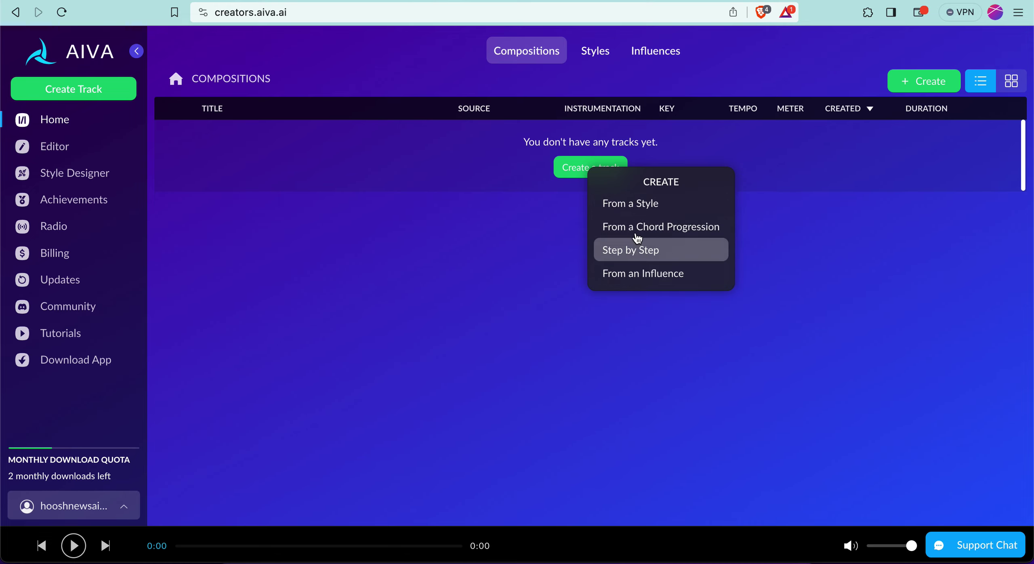
Choose 'From a Style', page through the Styles Library, and create from Synthwave (Ambient).
left_click(637, 206)
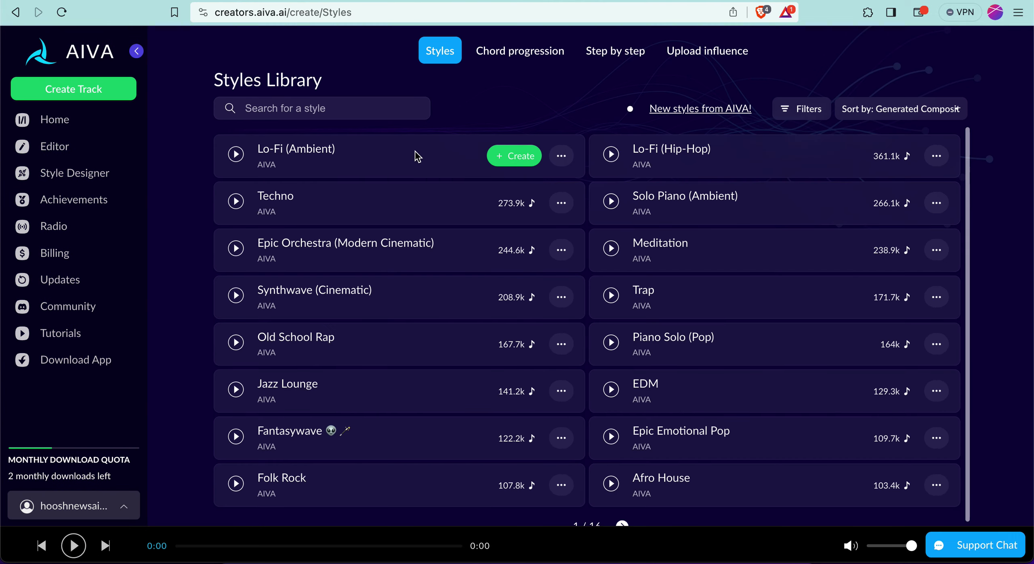
scroll(669, 317, "down", 1)
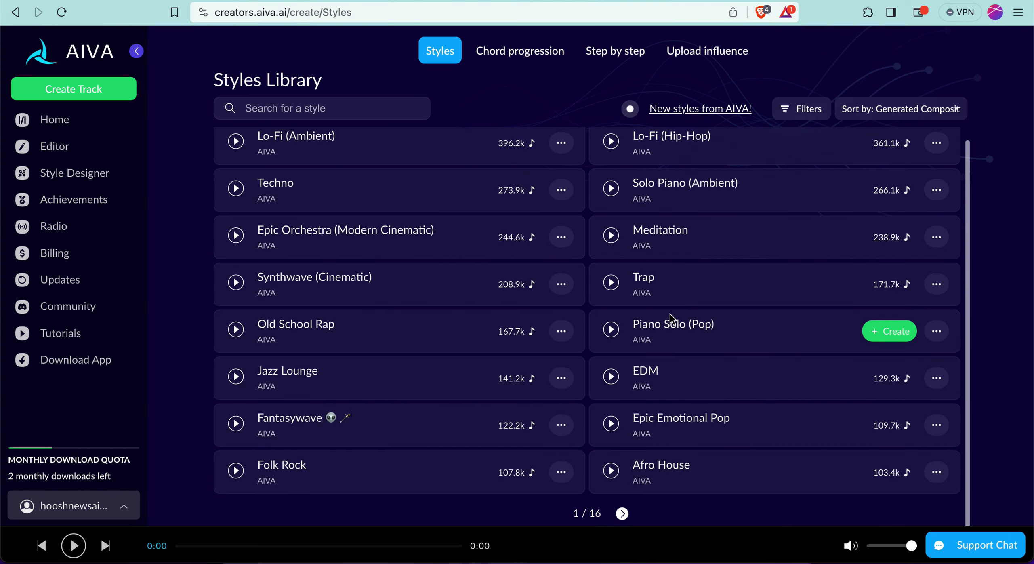
left_click(622, 513)
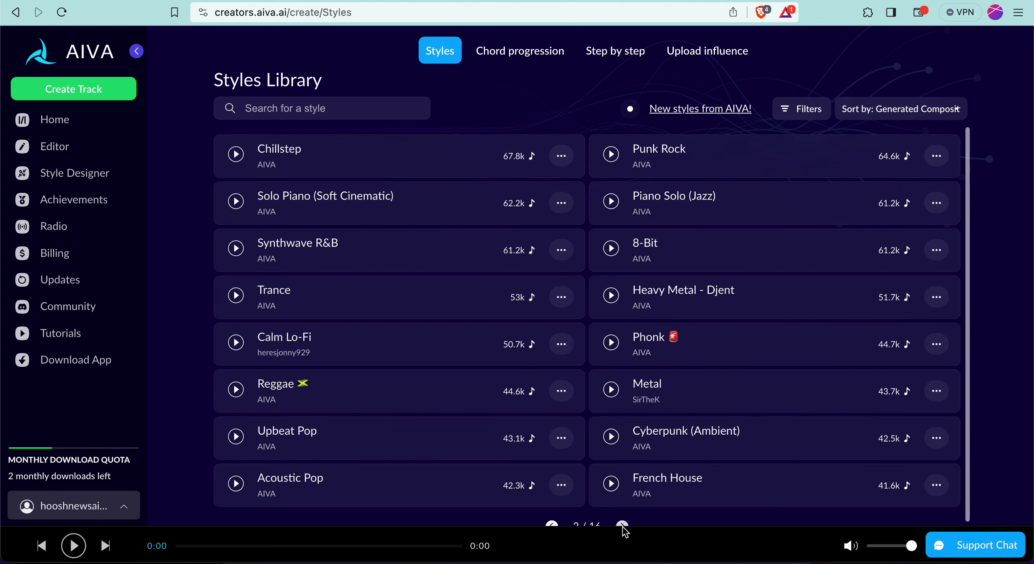
left_click(623, 525)
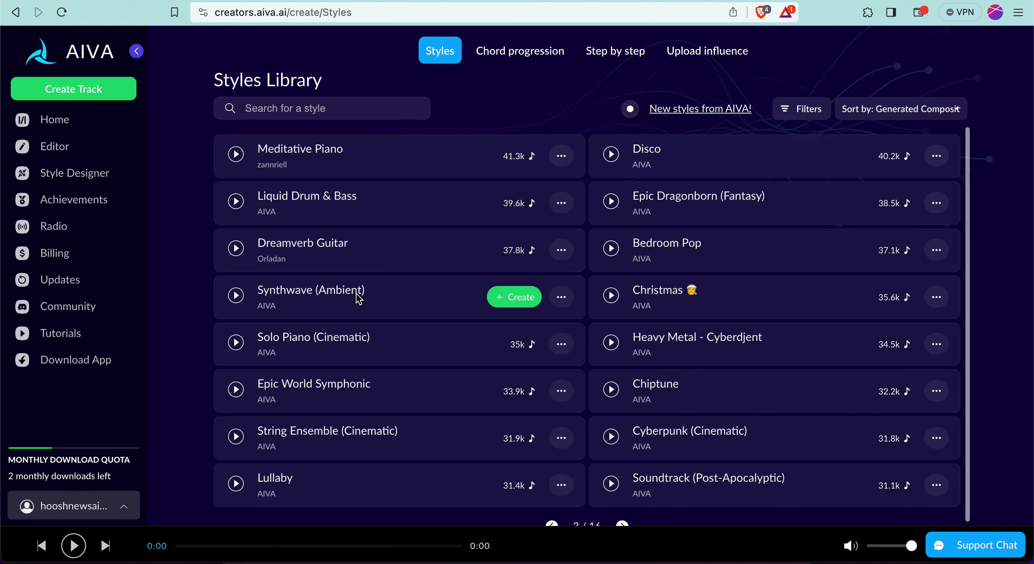
mouse_move(399, 296)
left_click(509, 302)
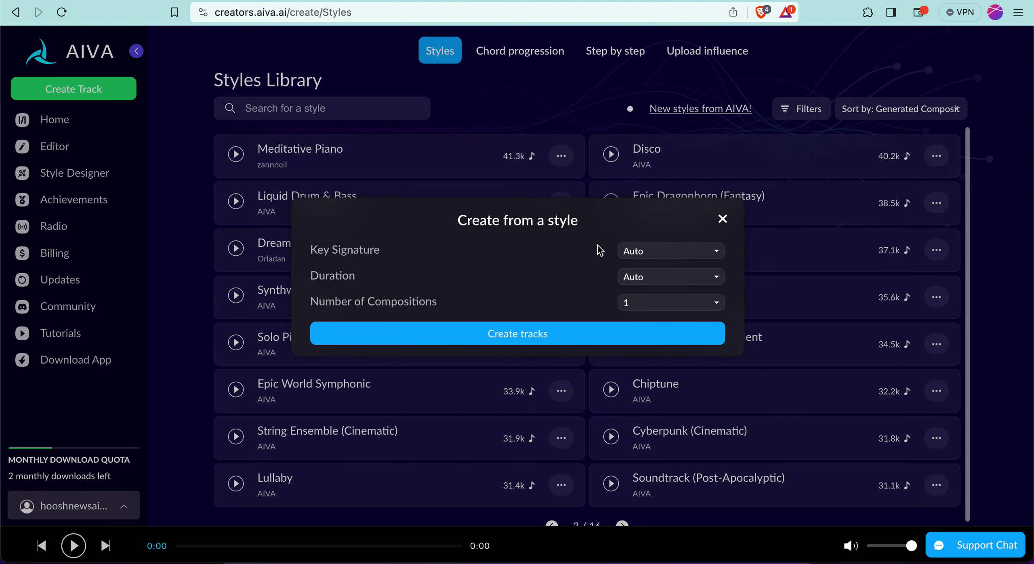
Set key signature C# minor, duration 1'30 - 2'00, and one composition.
left_click(645, 254)
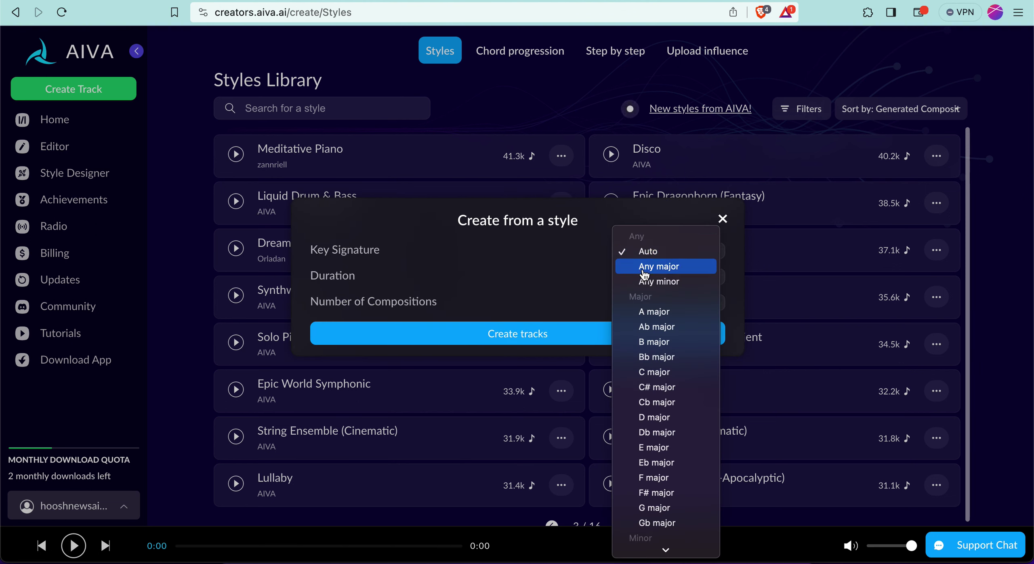
scroll(648, 364, "down", 5)
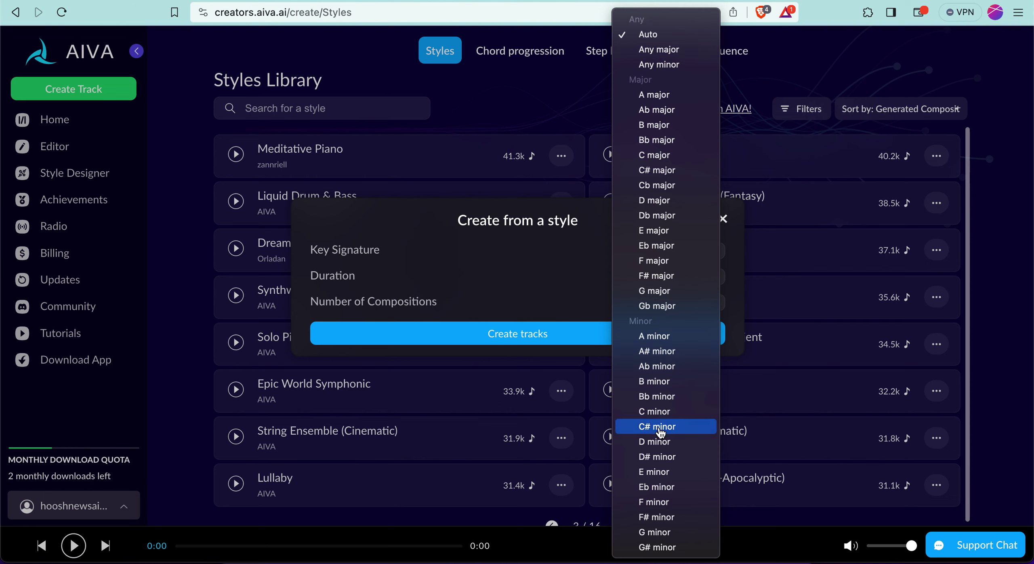
left_click(661, 428)
left_click(637, 279)
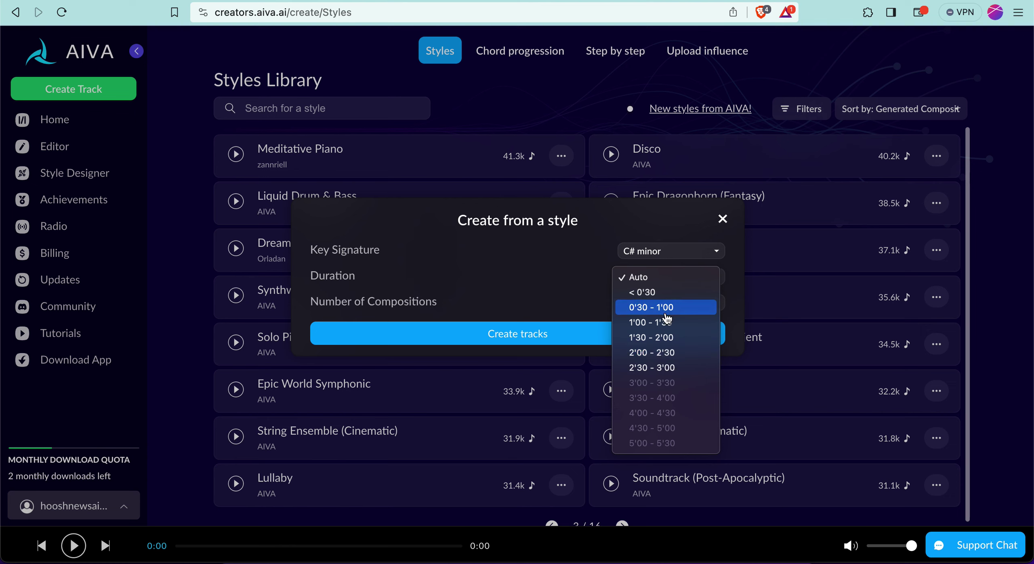
left_click(667, 339)
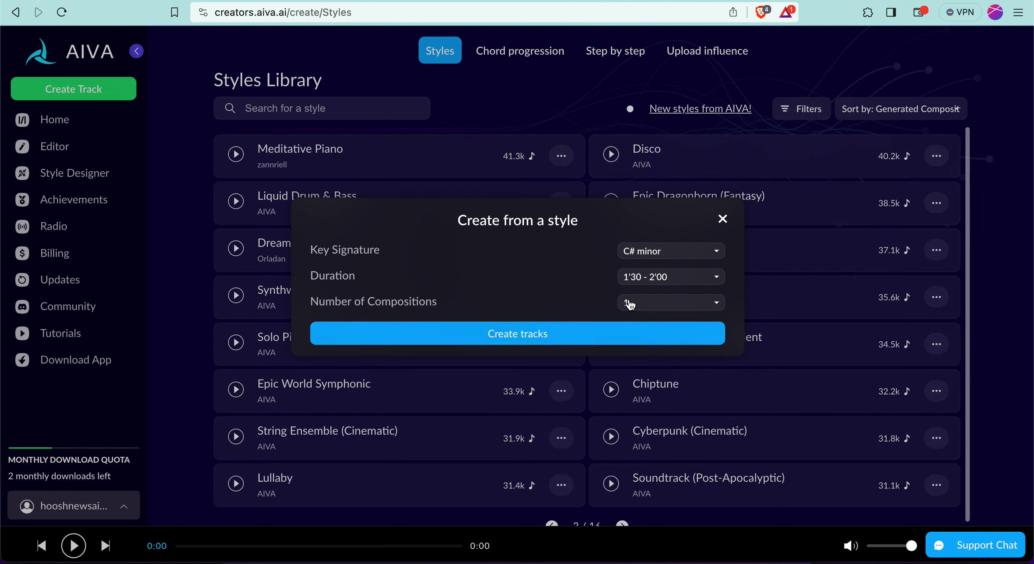
left_click(643, 307)
left_click(551, 287)
Generate the track, then play New Composition #3 and raise the volume.
left_click(533, 339)
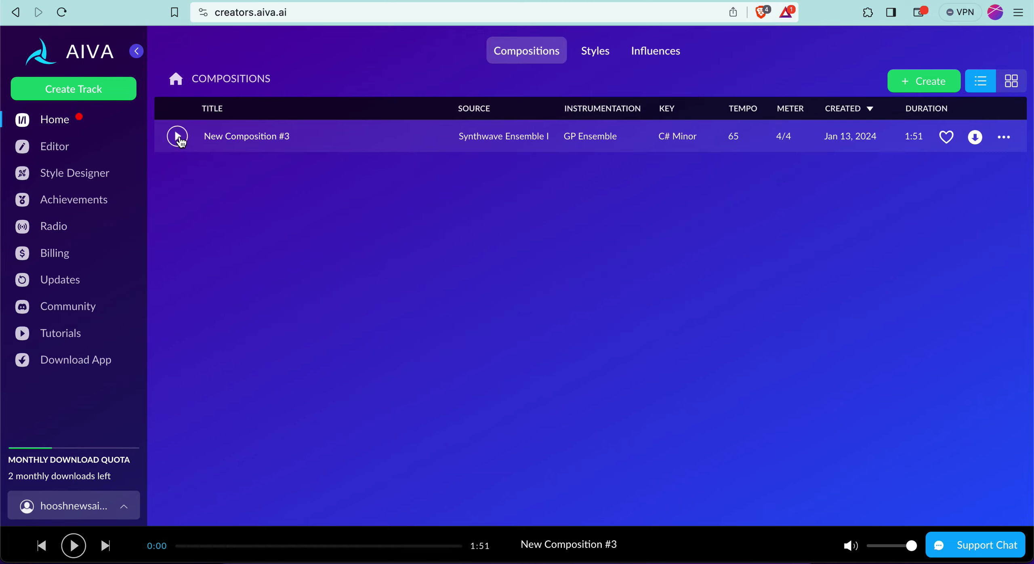
left_click(178, 137)
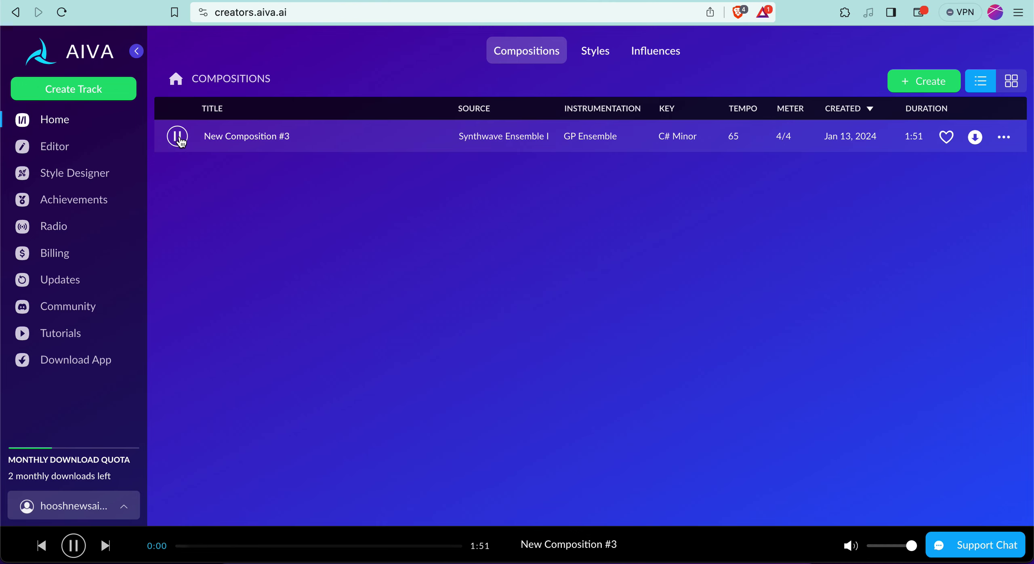
key("XF86AudioRaiseVolume")
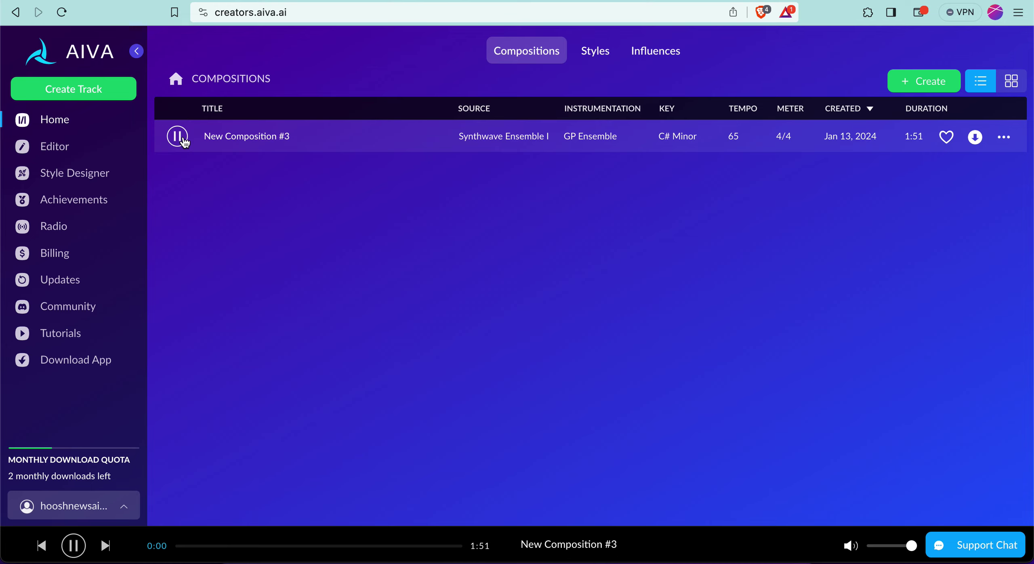
Pause playback and download New Composition #3 as an MP3, saving the file.
left_click(184, 141)
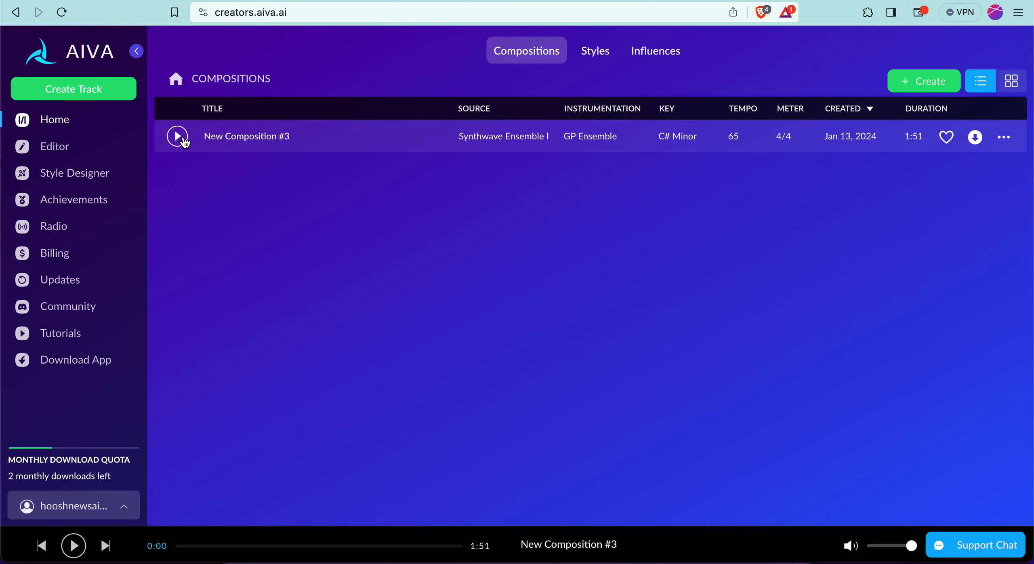
left_click(1005, 137)
left_click(866, 154)
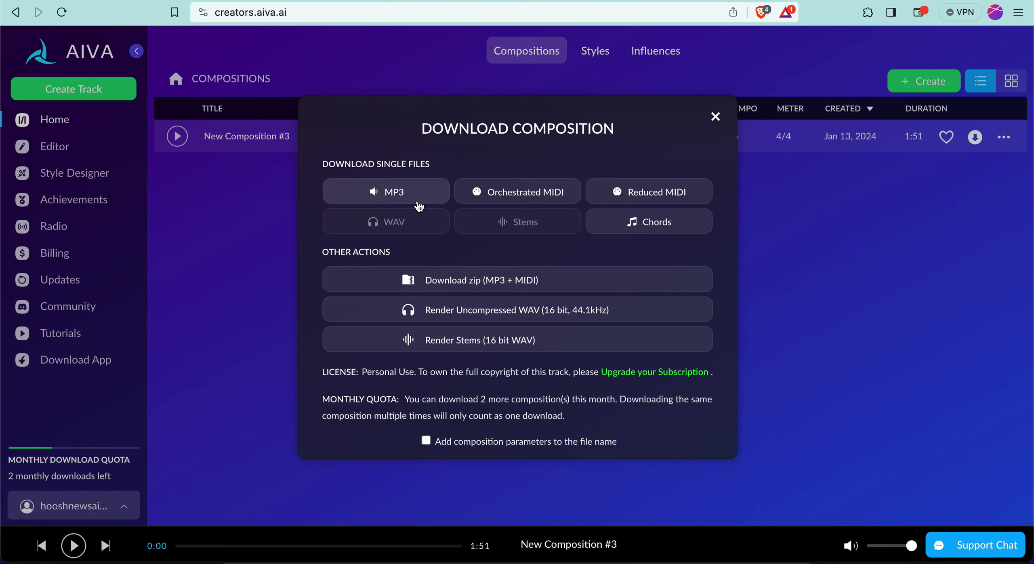
left_click(401, 198)
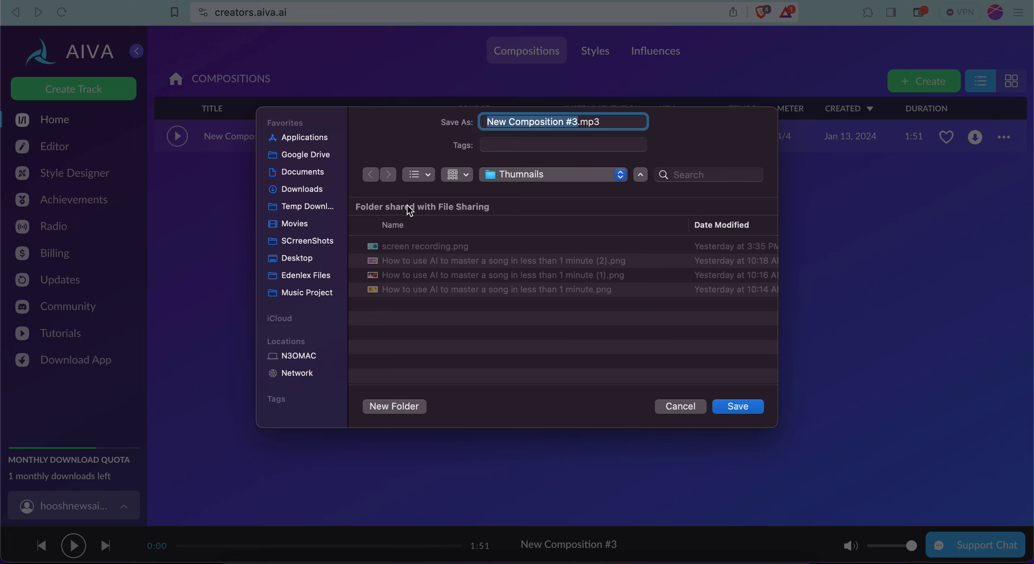
left_click(735, 406)
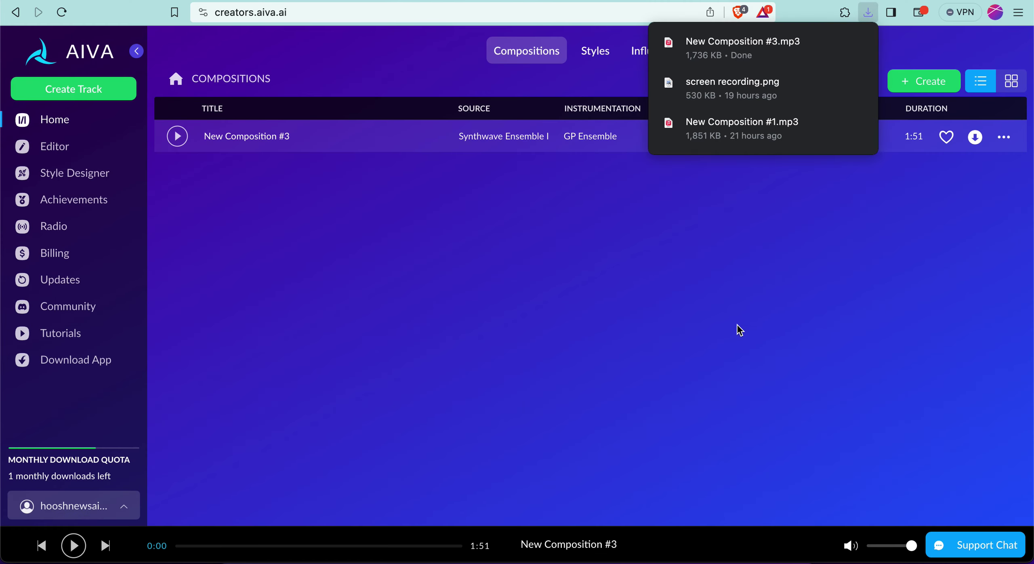
Dismiss the downloads list, quit Music from the Dock, and open a Finder window.
left_click(770, 57)
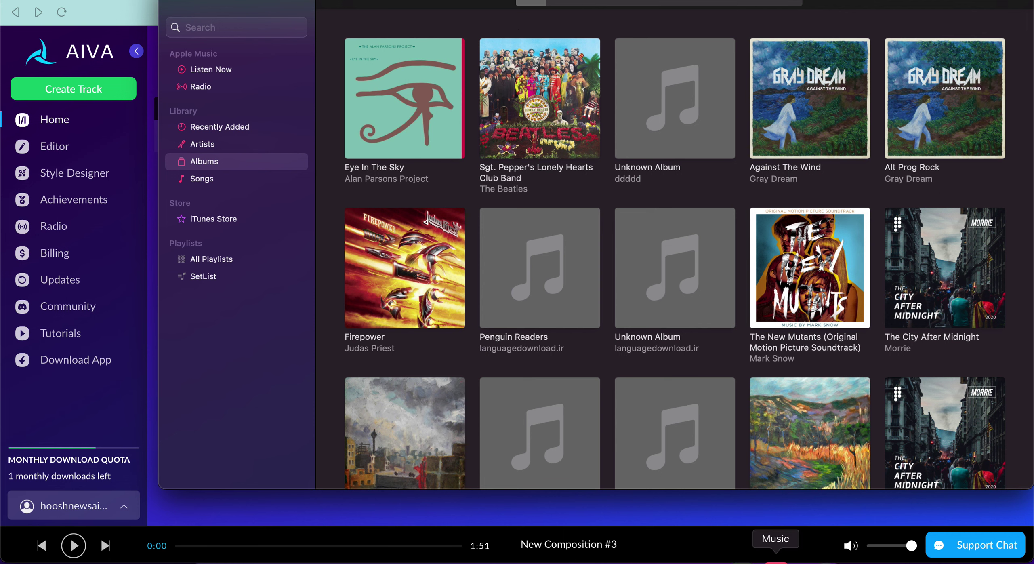
right_click(775, 562)
left_click(774, 529)
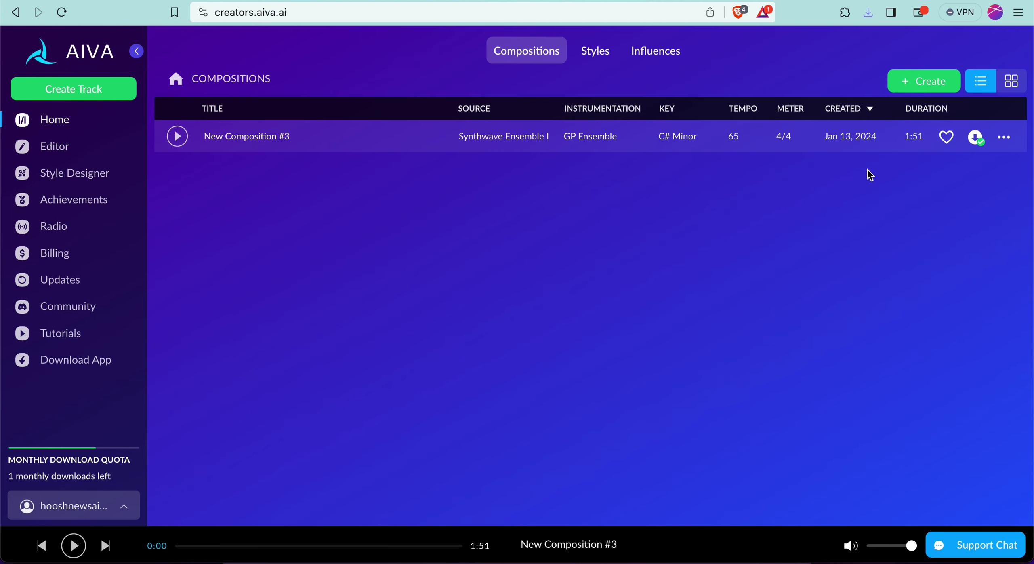
left_click(232, 560)
Navigate to Desktop > The Muzik Korner > Thumnails in Finder.
left_click(64, 138)
left_click(58, 187)
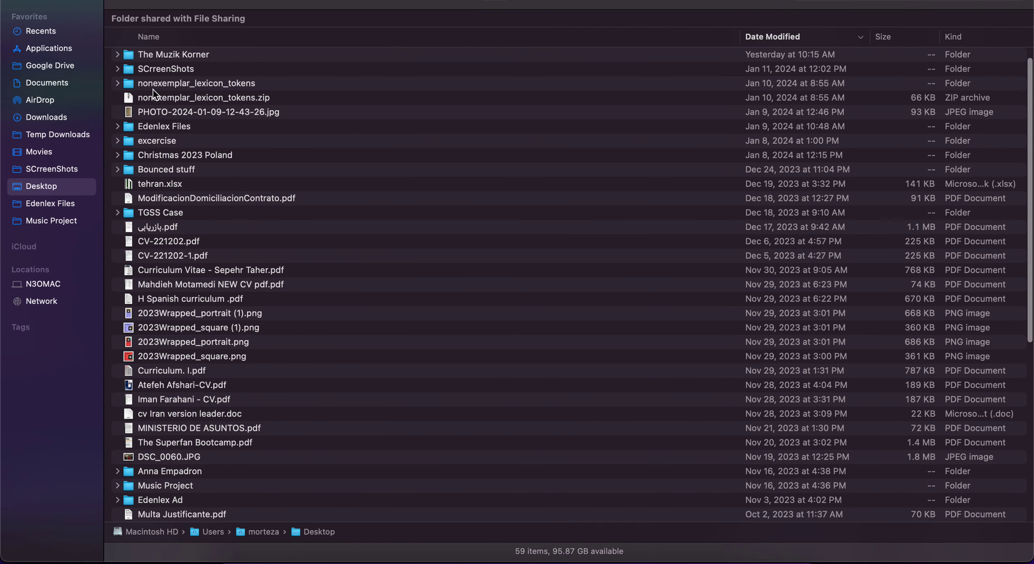
double_click(170, 56)
left_click(160, 72)
double_click(161, 71)
Quick Look New Composition #3.mp3 to listen to it, then close the preview.
left_click(202, 104)
key("space")
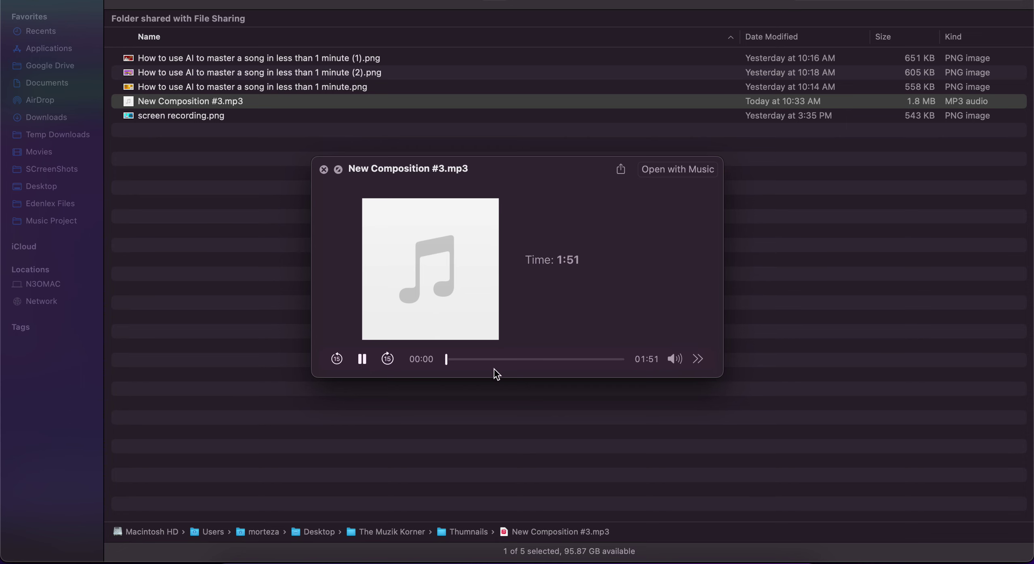
left_click(323, 169)
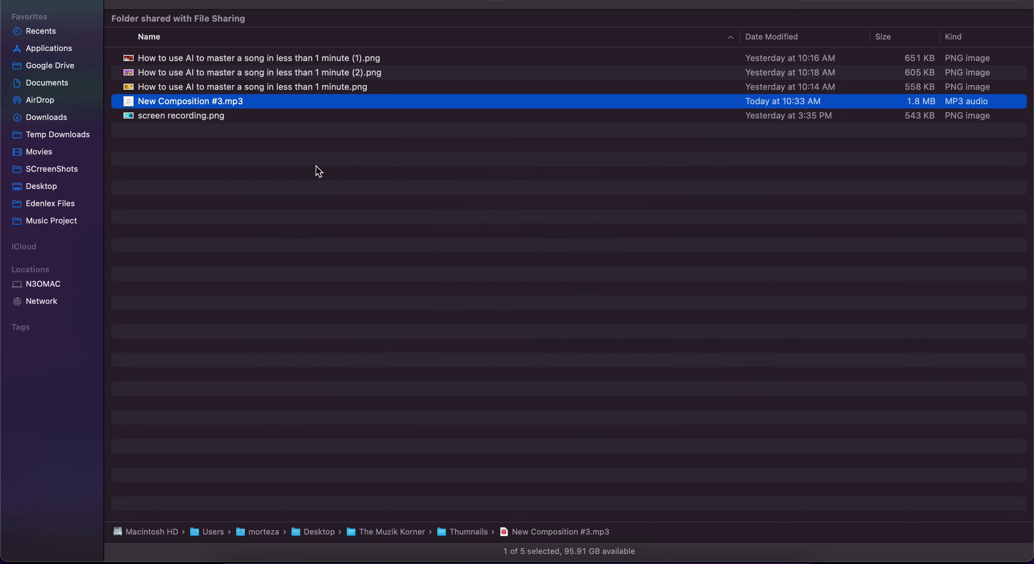